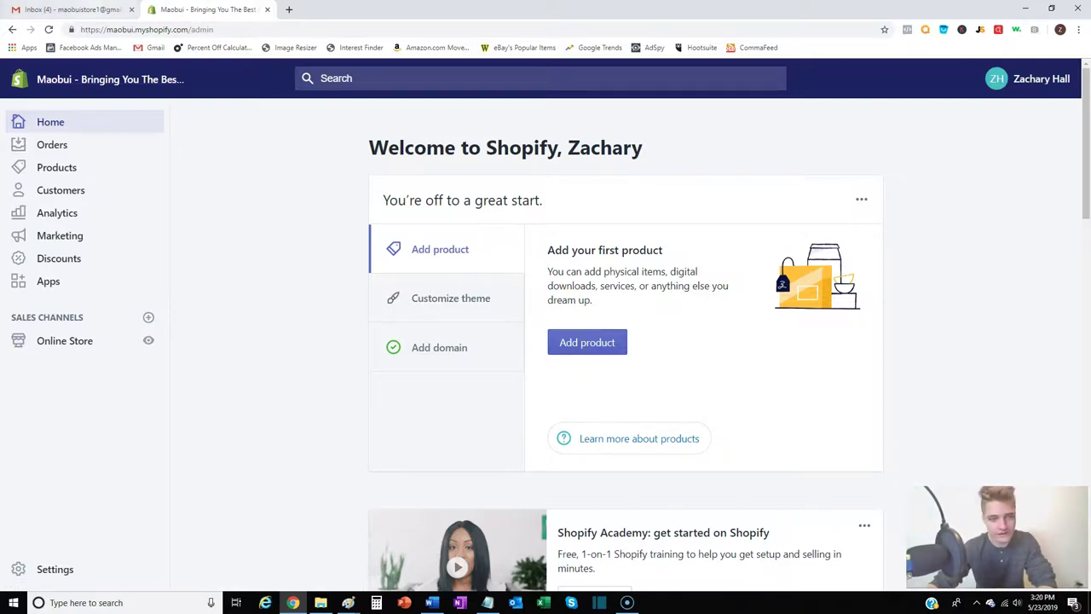
# Open Shopify's VERIFICATION REQUIRED email in Gmail and follow its approve.domainadmin.com verification link
pyautogui.click(73, 10)
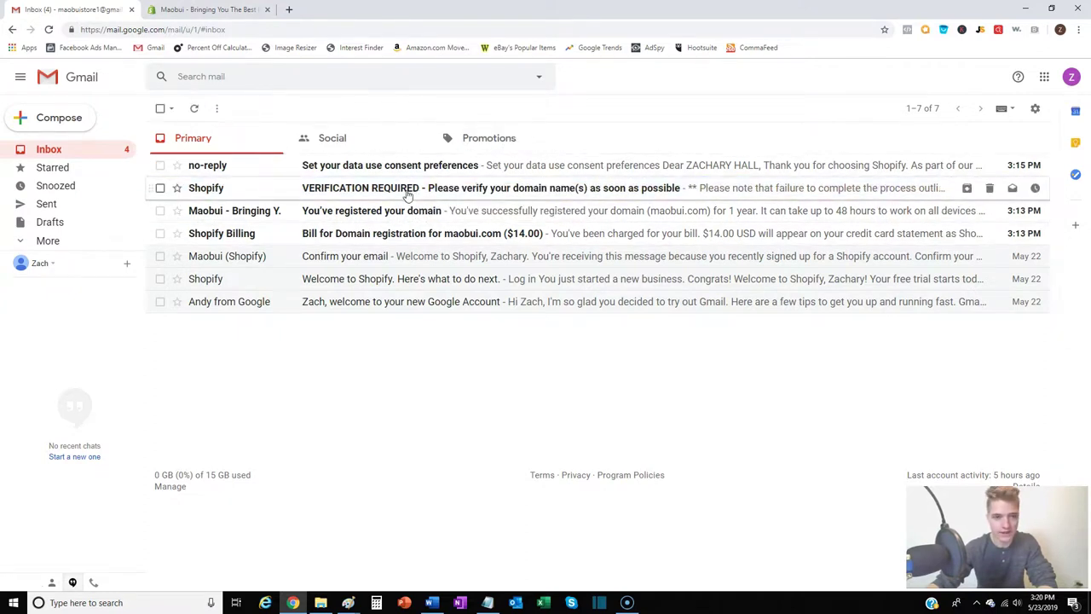
pyautogui.click(406, 196)
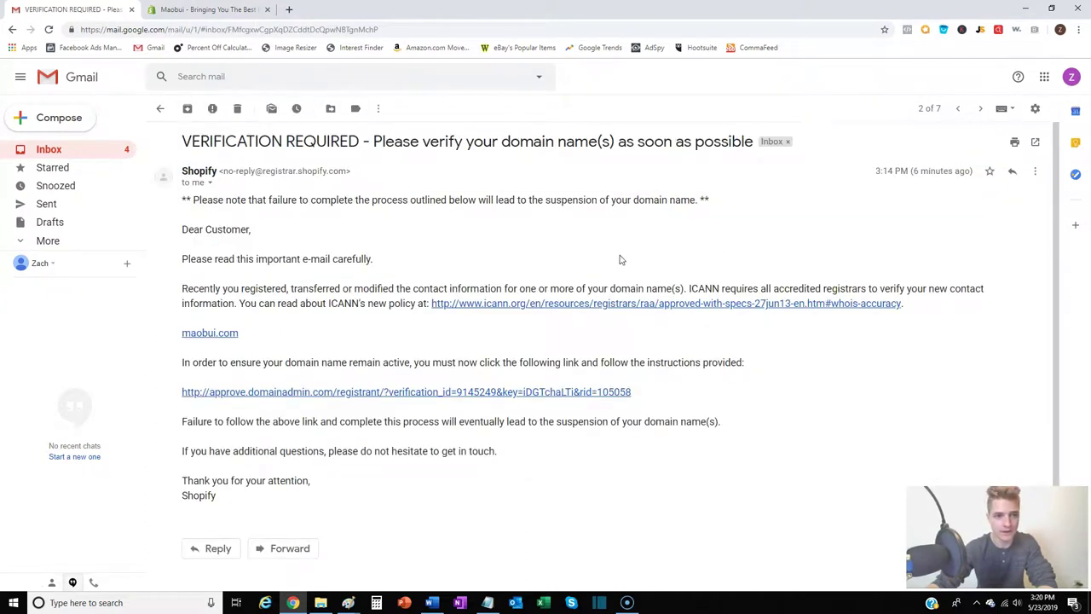
pyautogui.scroll(-1, 572, 316)
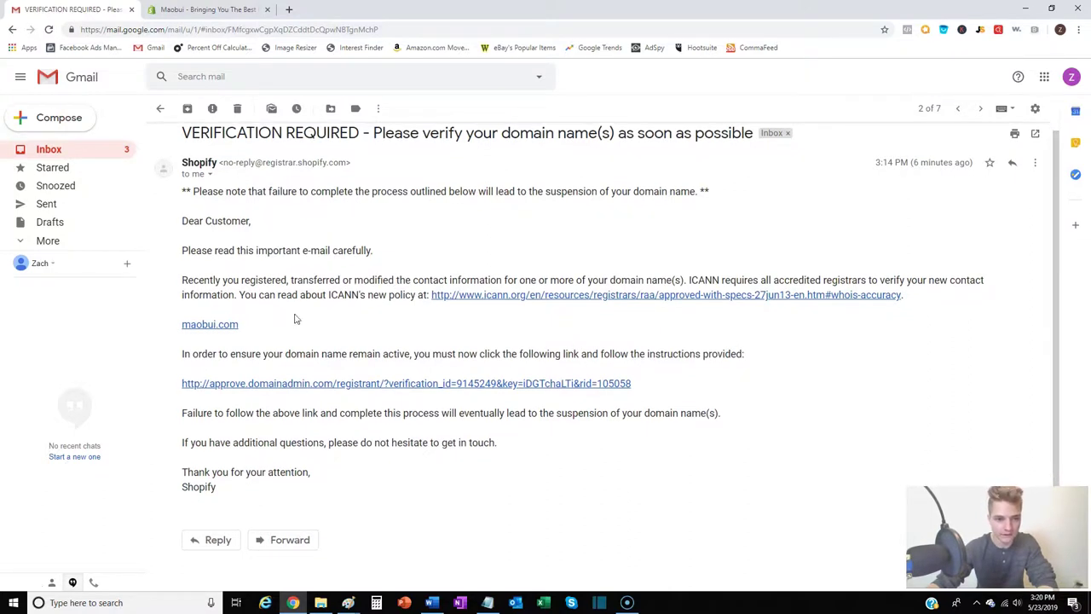
pyautogui.click(430, 383)
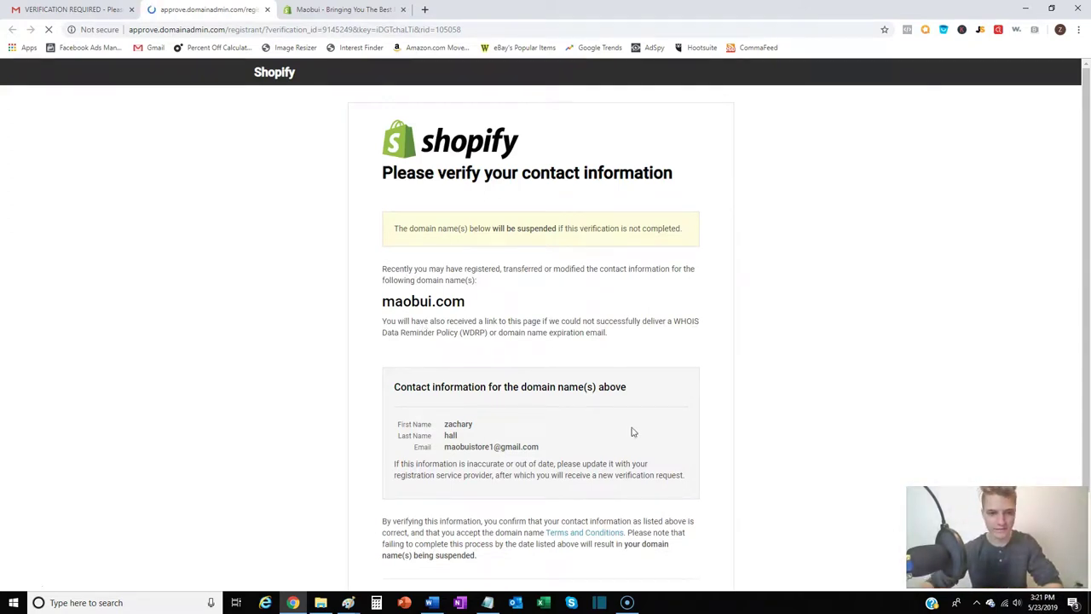
# Verify the maobui.com domain contact information and close the verification tab
pyautogui.scroll(-1, 584, 273)
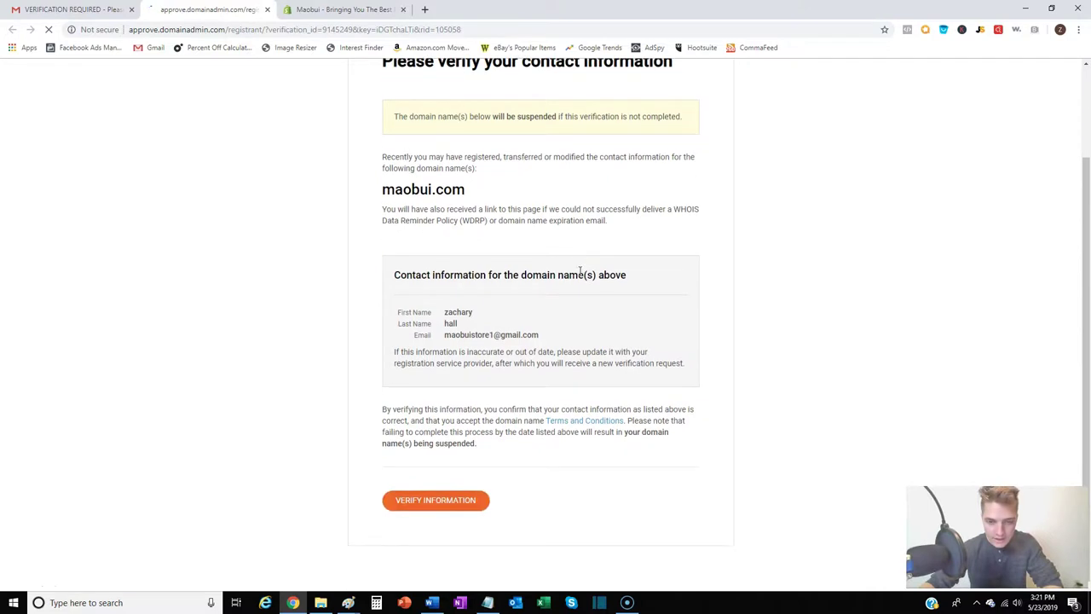
pyautogui.click(439, 507)
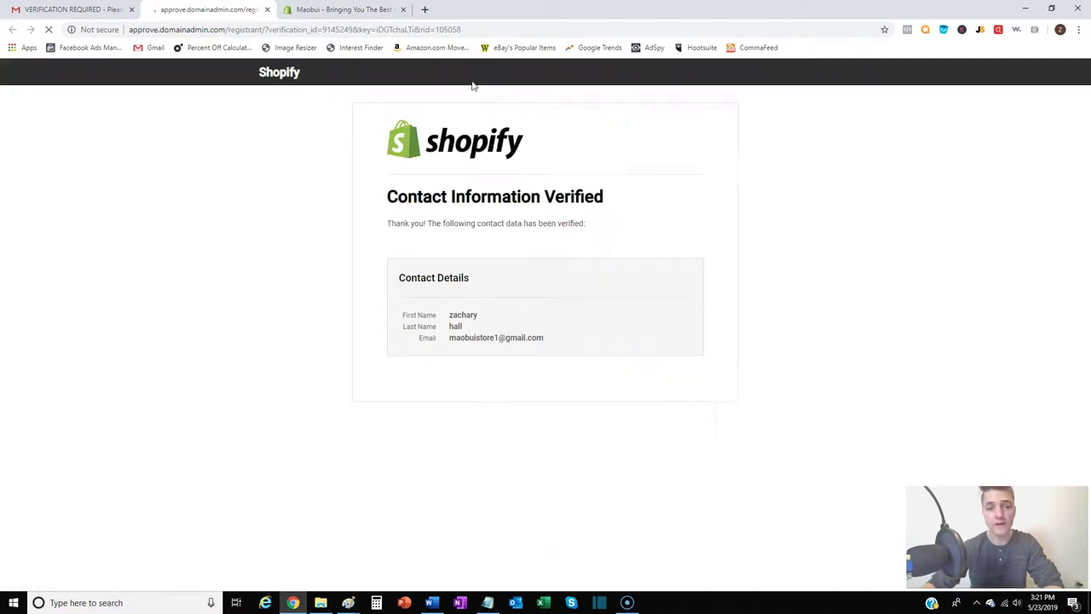
pyautogui.click(267, 9)
# Return to the Gmail inbox list and open the signed-in Google accounts menu
pyautogui.click(98, 9)
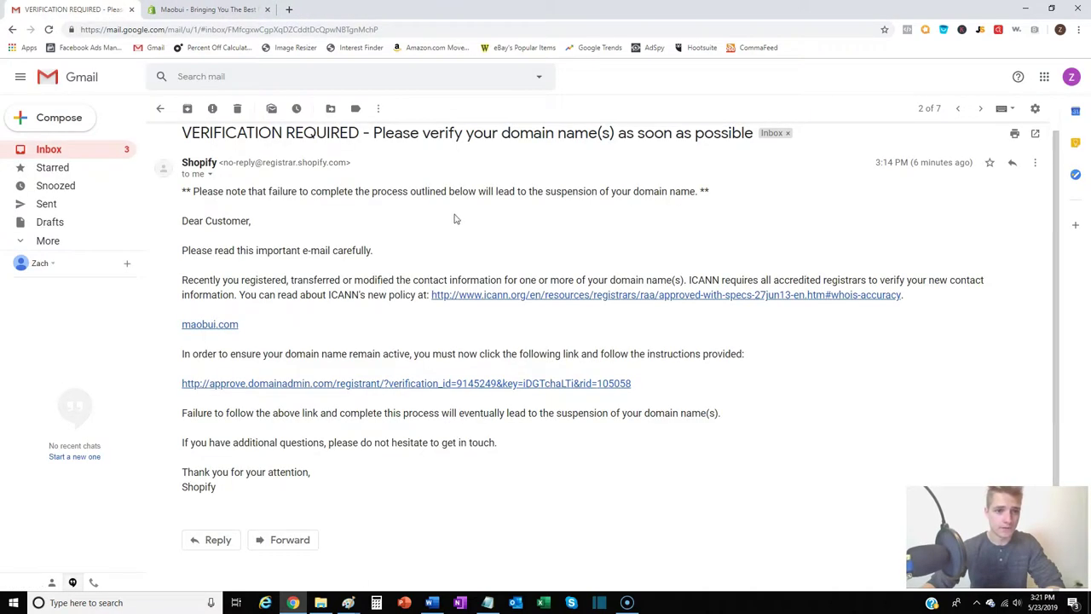
pyautogui.click(160, 109)
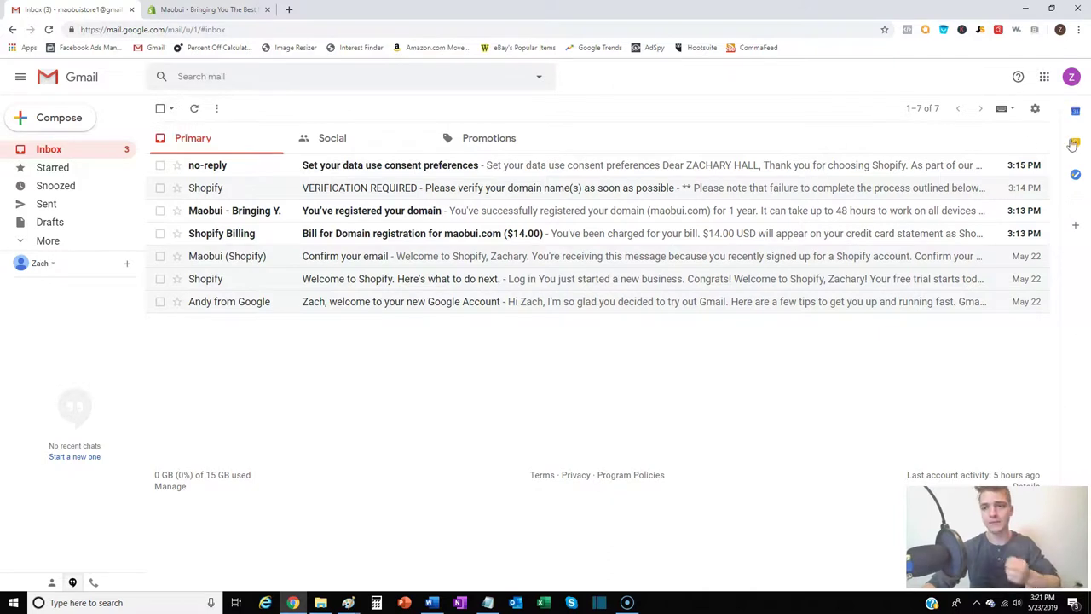
pyautogui.click(1072, 77)
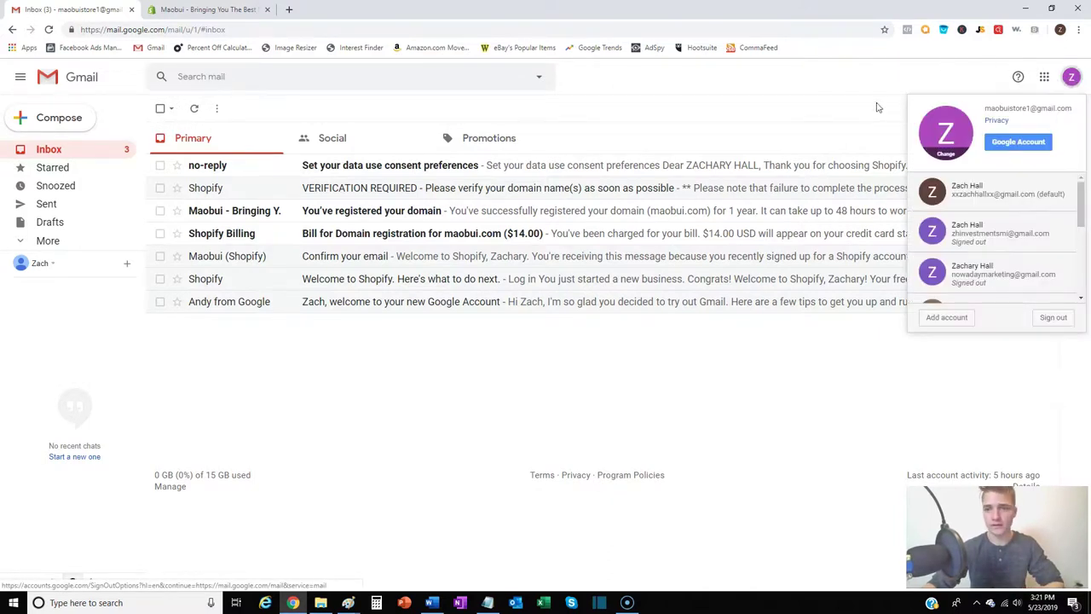
# Start a brand-new Google account and submit its name, a '2'-suffixed username and password
pyautogui.click(957, 317)
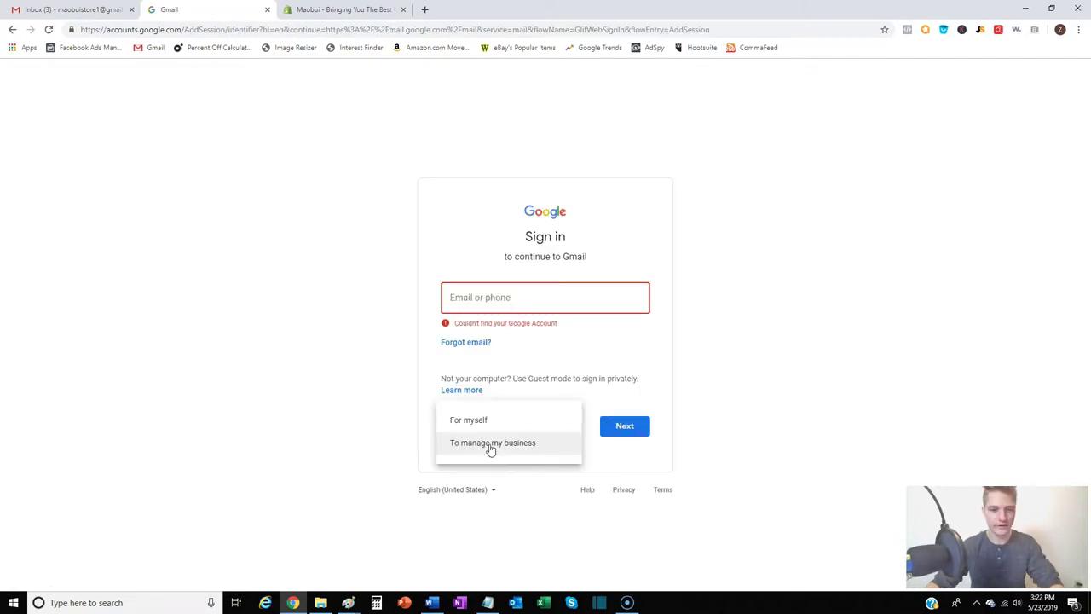
pyautogui.click(491, 436)
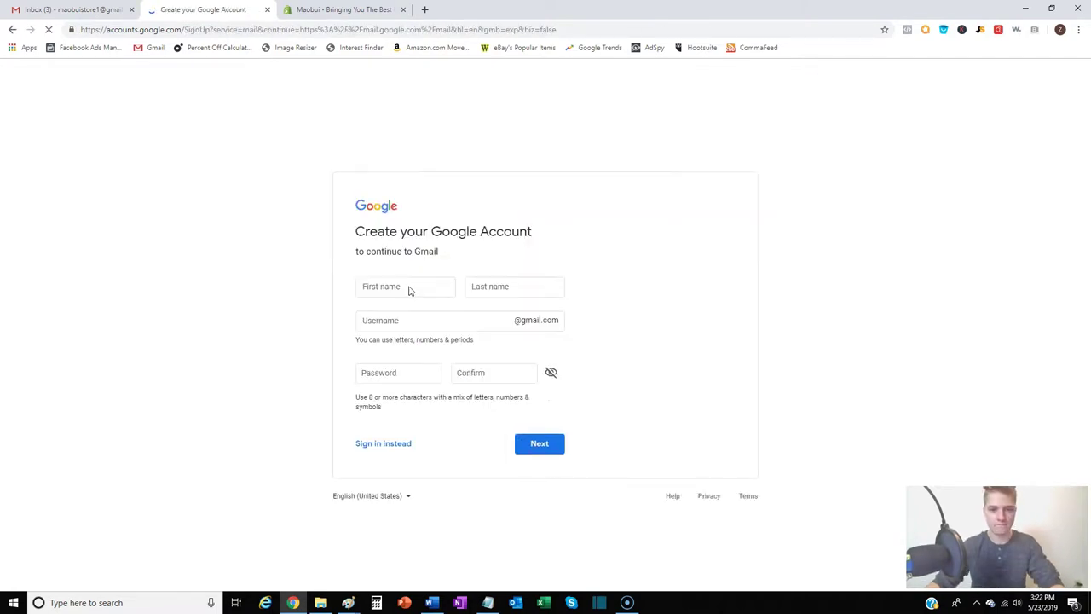
pyautogui.click(408, 284)
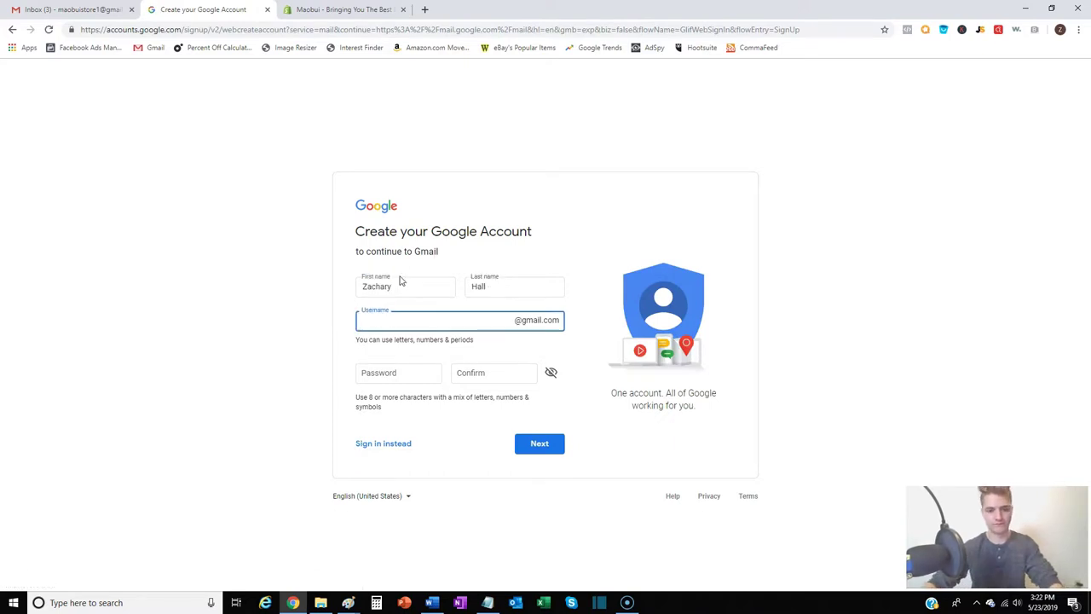
pyautogui.hotkey('ctrl', 'v')
pyautogui.moveTo(409, 321); pyautogui.dragTo(460, 320)
pyautogui.press('BackSpace')
pyautogui.write('2')
pyautogui.click(406, 373)
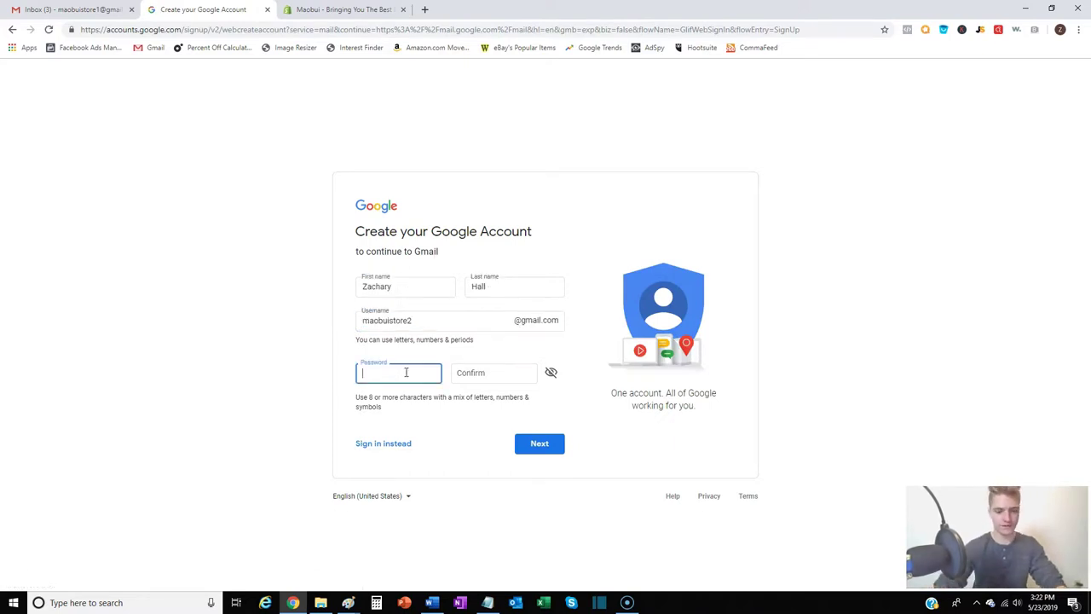
pyautogui.press('Tab')
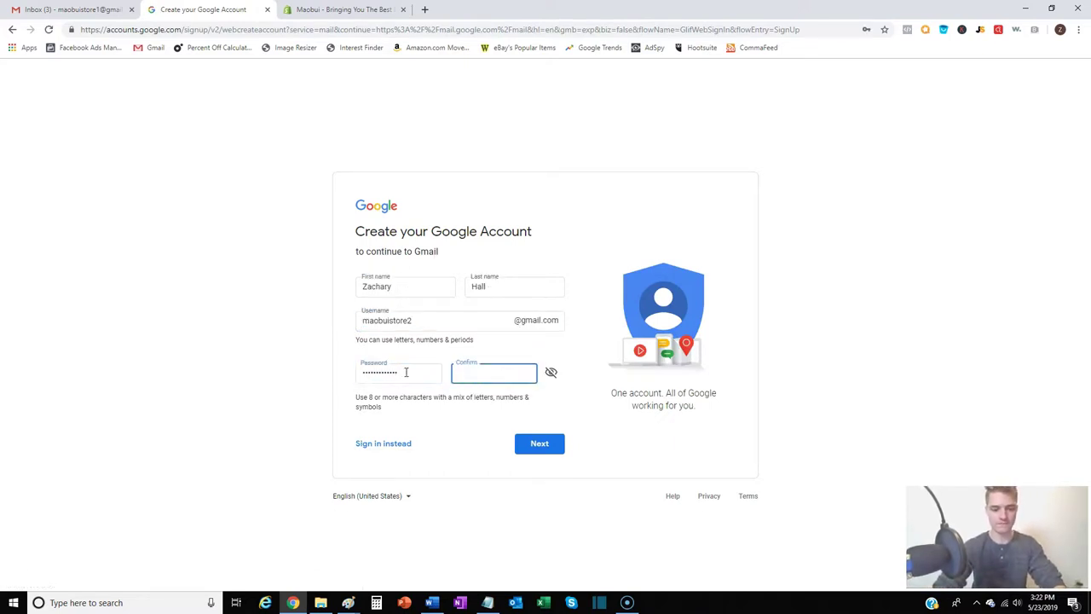
pyautogui.press('Return')
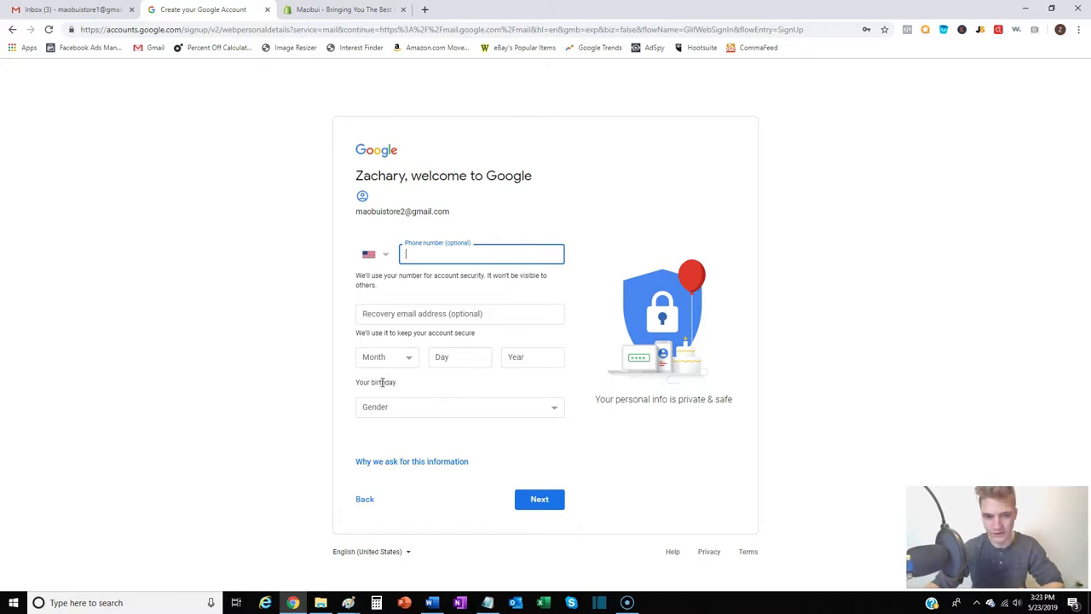
pyautogui.click(484, 361)
pyautogui.write('12')
pyautogui.press('Tab')
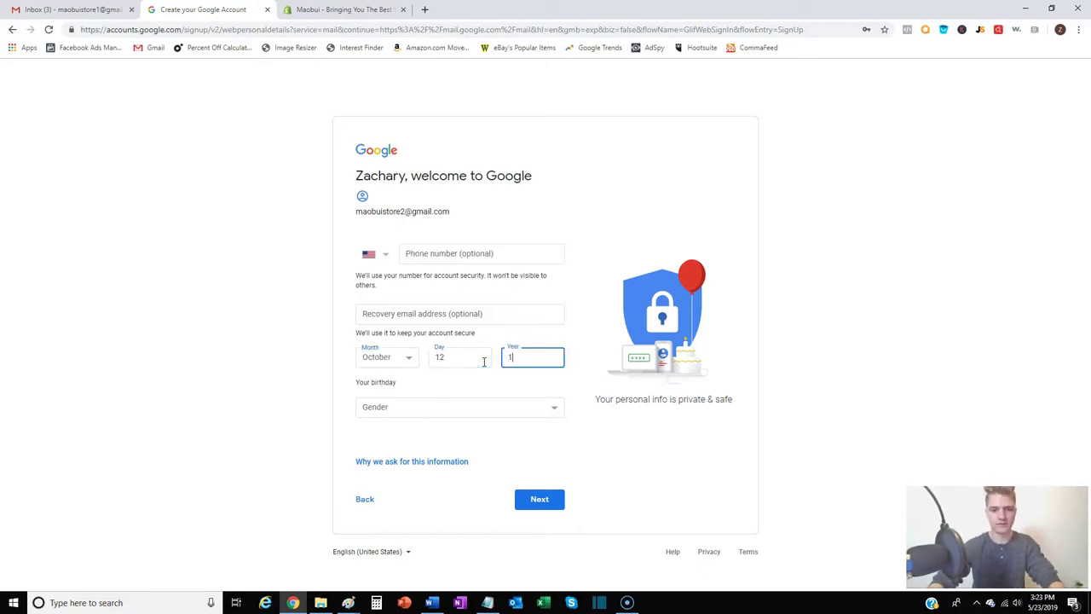
pyautogui.write('1997')
pyautogui.press('Tab')
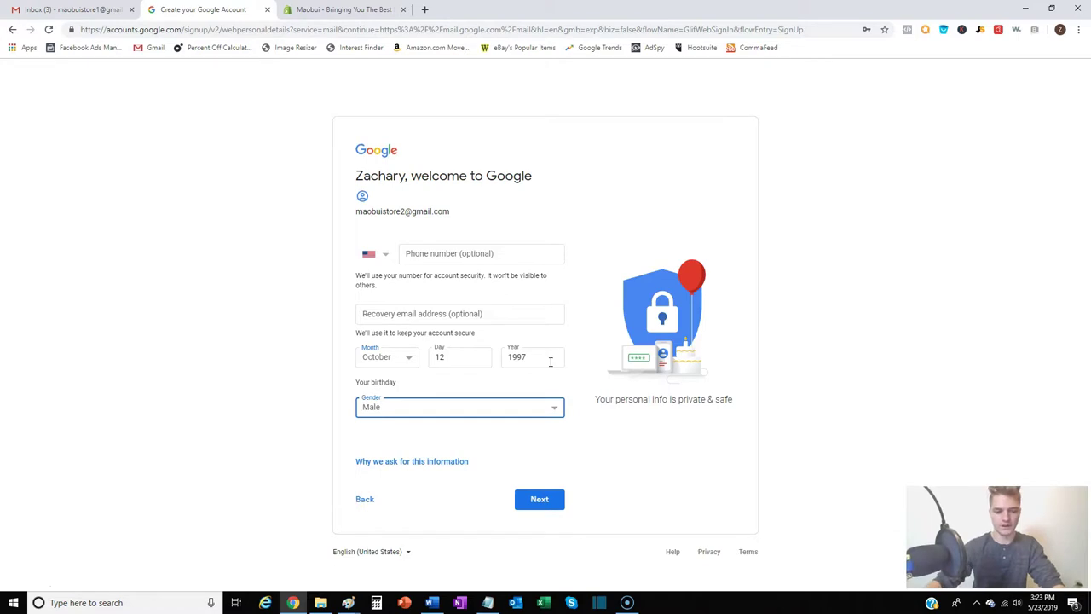
pyautogui.click(556, 496)
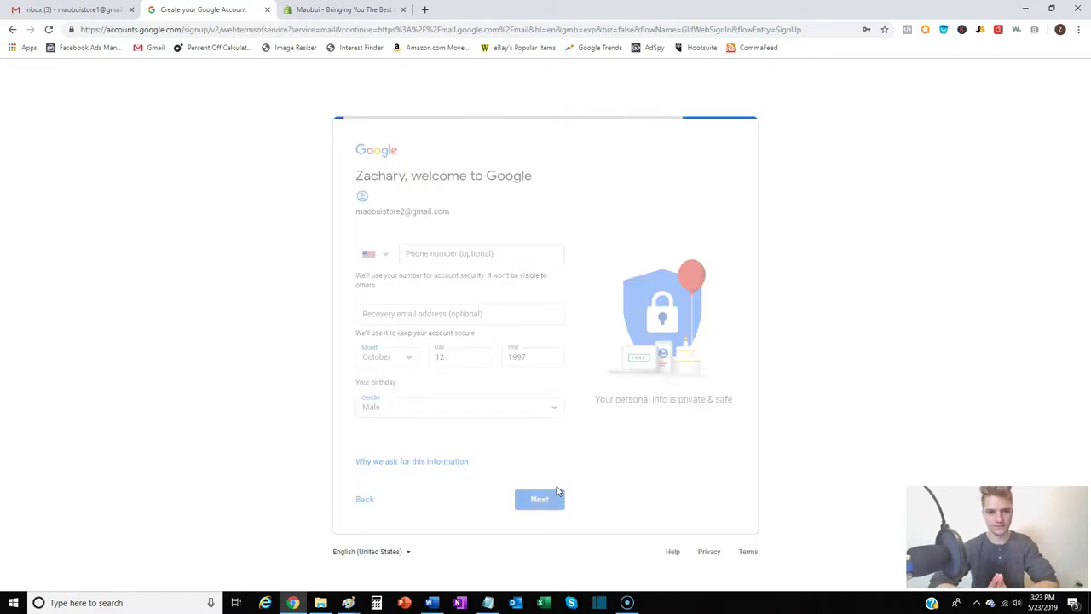
# Scroll through the Google Privacy and Terms page
pyautogui.scroll(-5, 567, 384)
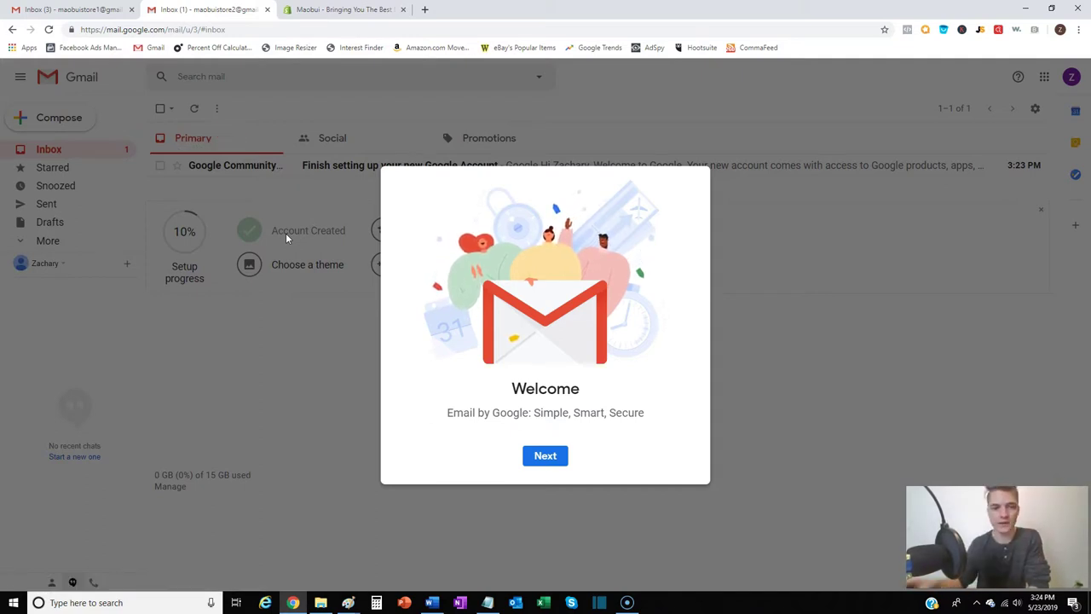
# Dismiss the Gmail welcome and go to Online Store > Domains in Shopify
pyautogui.click(546, 456)
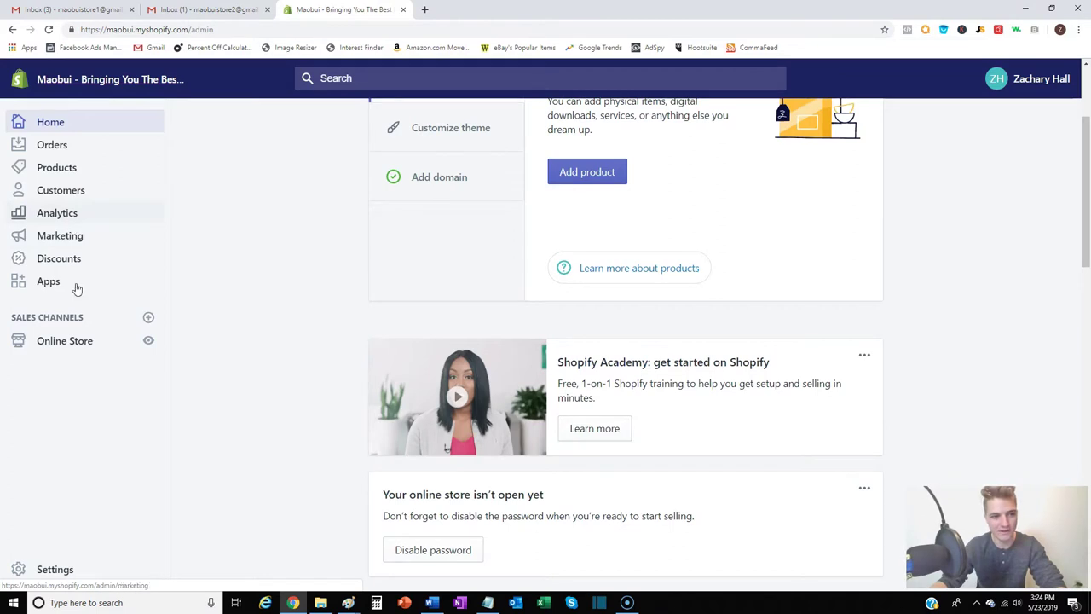
pyautogui.click(82, 343)
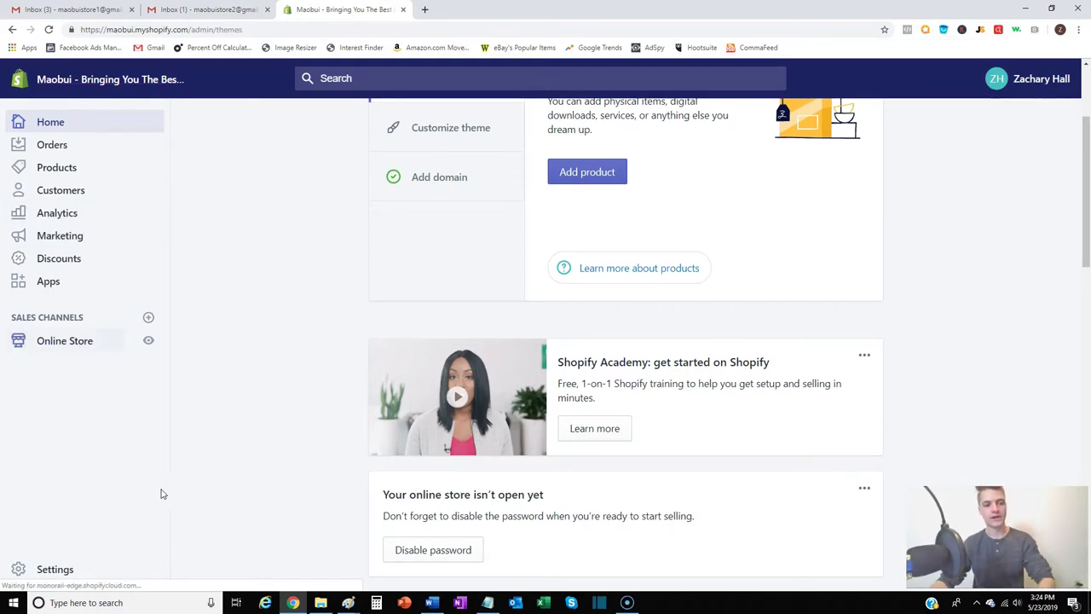
pyautogui.click(62, 443)
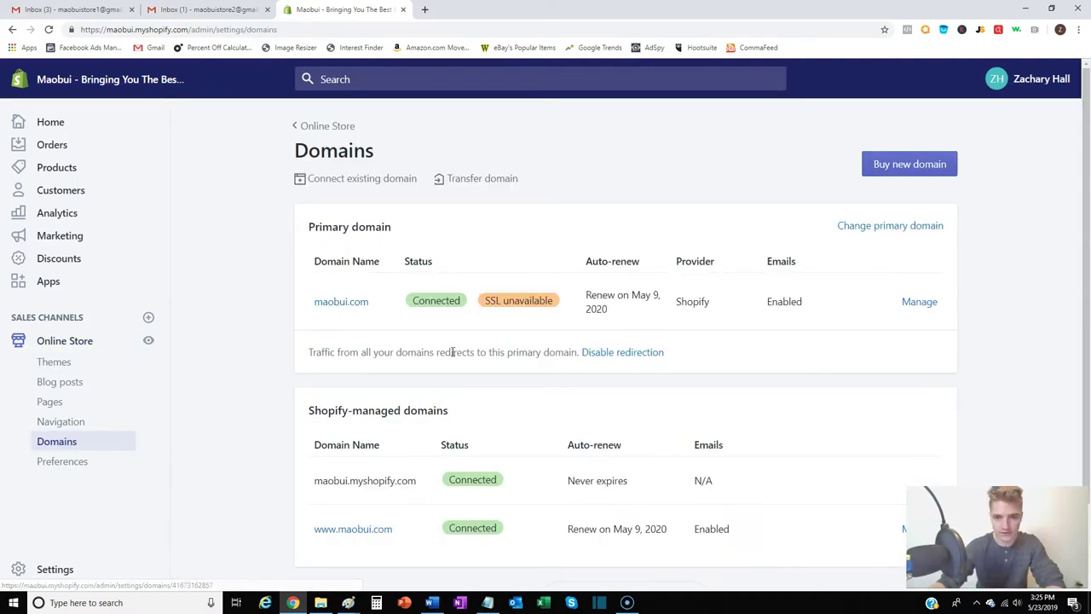
# Delete the sales forward on maobui.com and add a 'team' forward to the first Gmail account
pyautogui.click(350, 305)
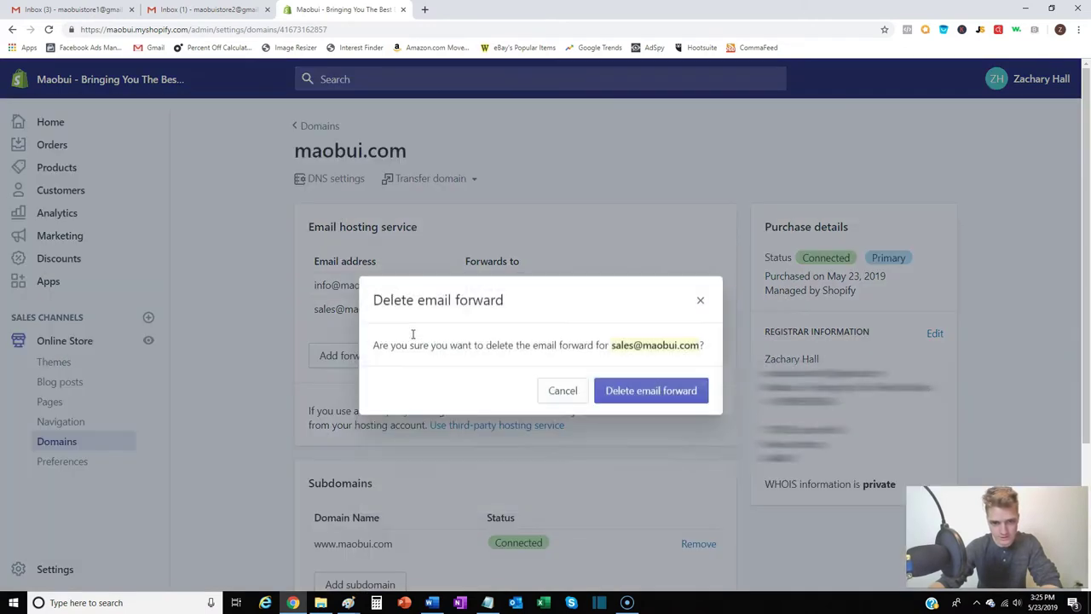
pyautogui.click(614, 389)
pyautogui.click(350, 329)
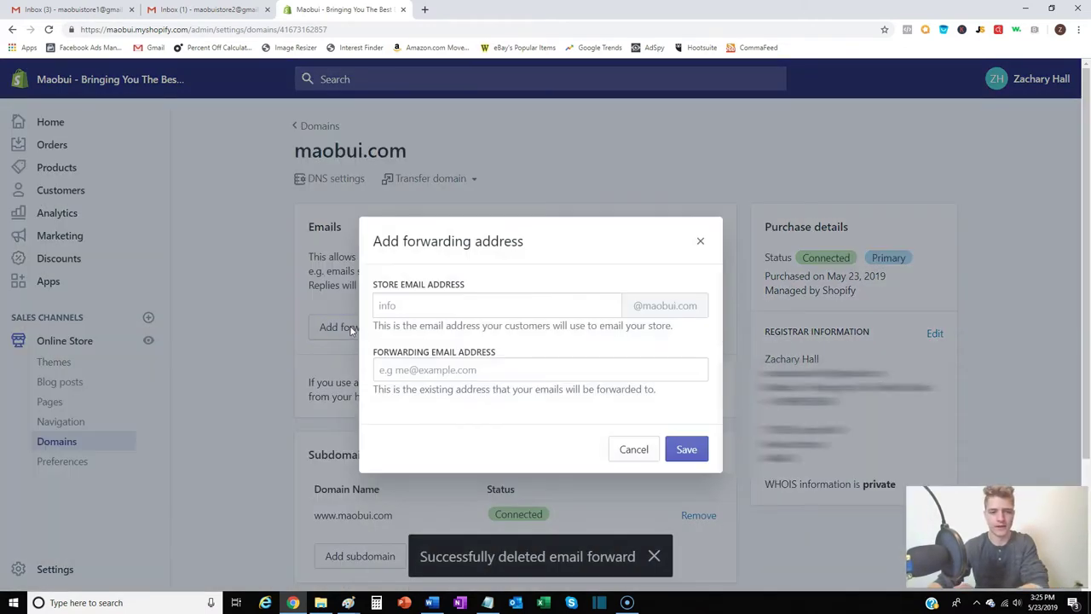
pyautogui.click(503, 312)
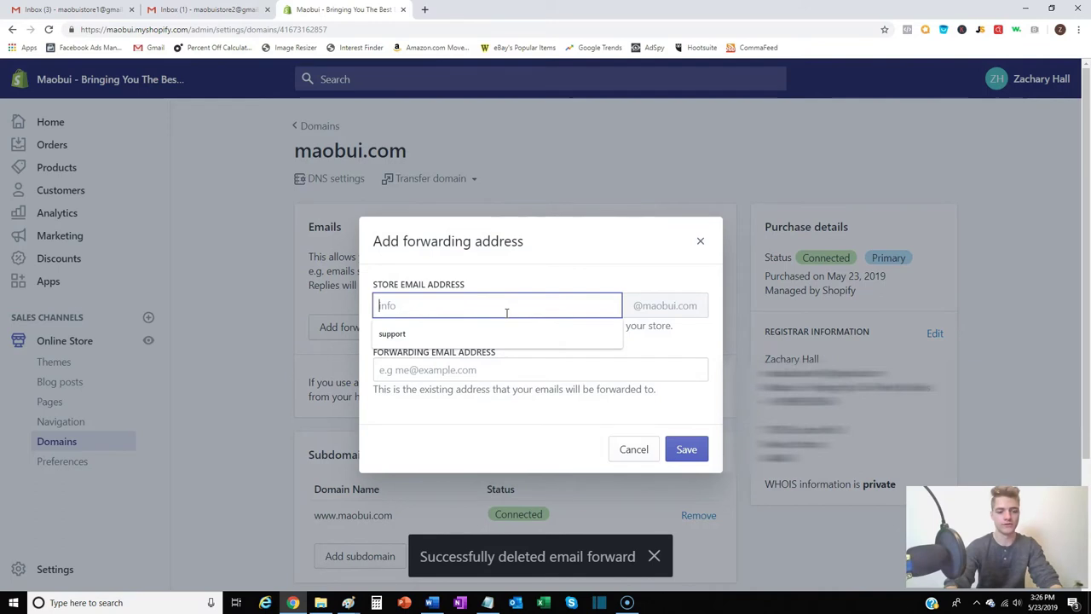
pyautogui.write('team')
pyautogui.press('BackSpace')
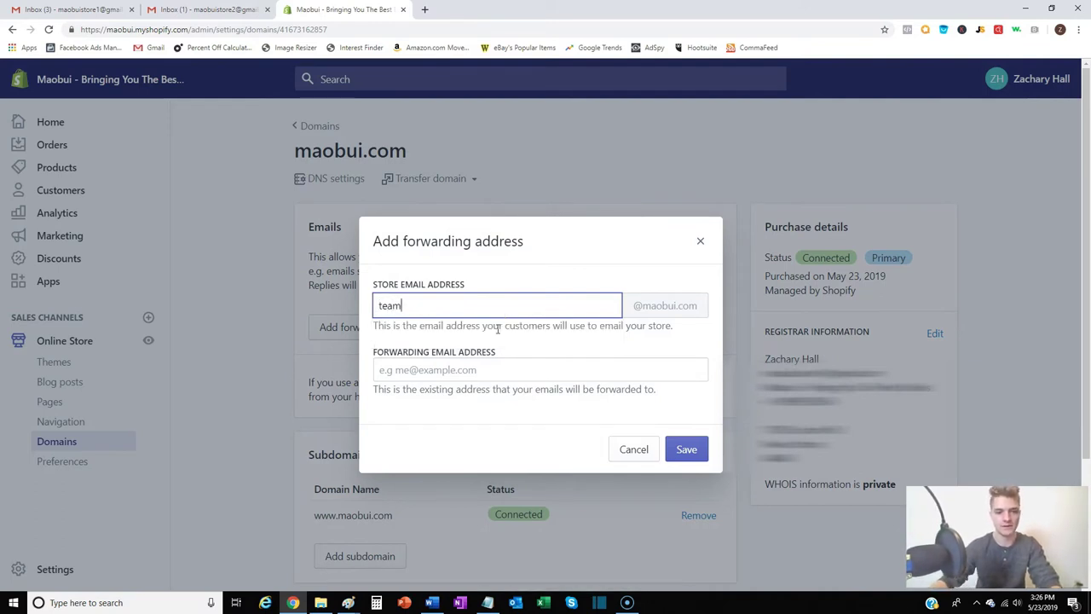
pyautogui.click(476, 369)
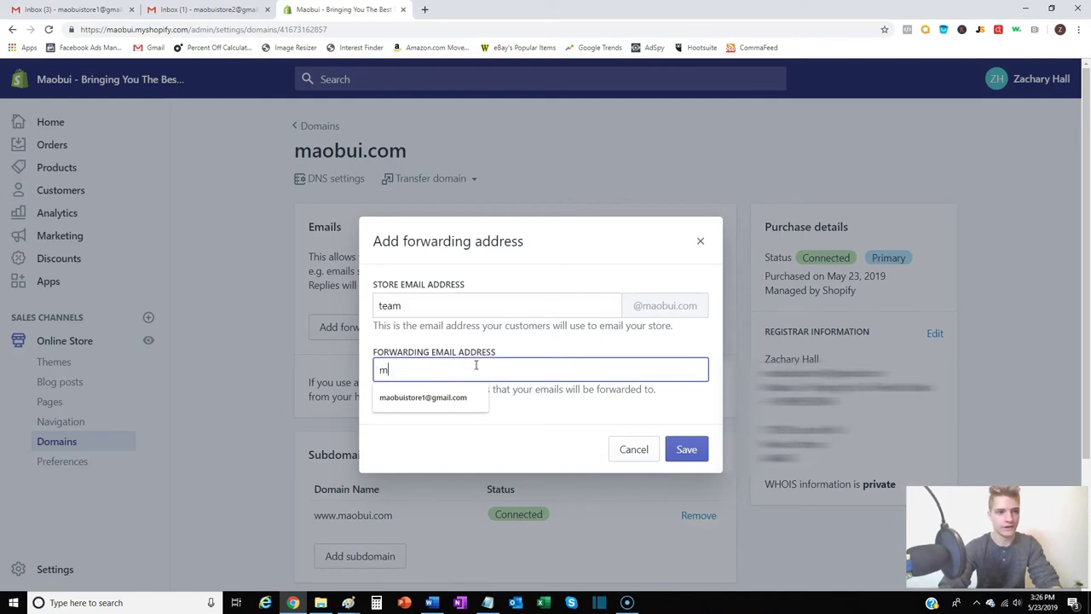
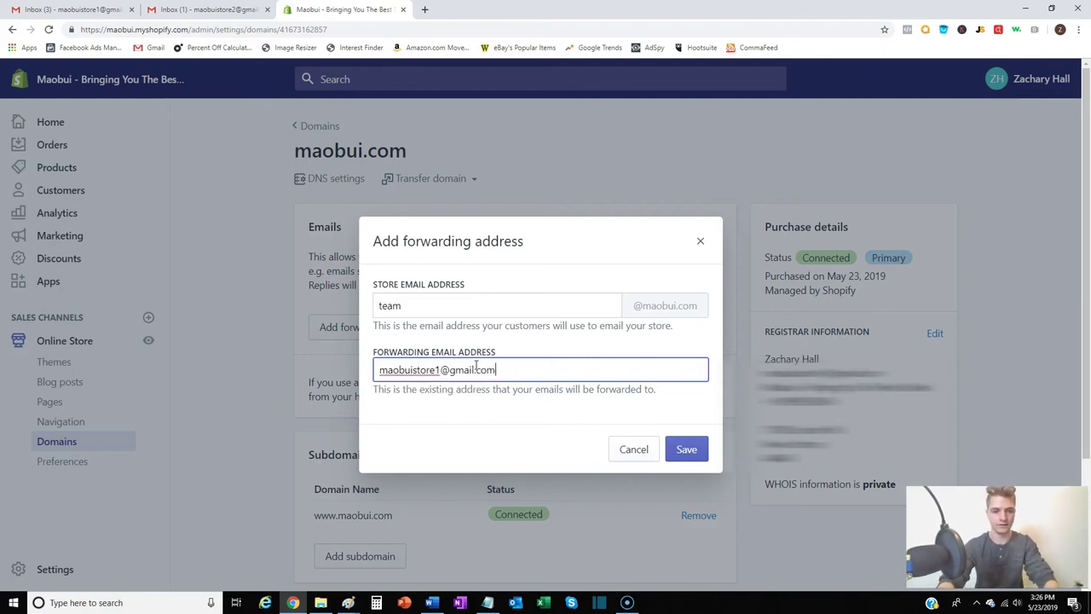
pyautogui.press('Return')
pyautogui.tripleClick(409, 336)
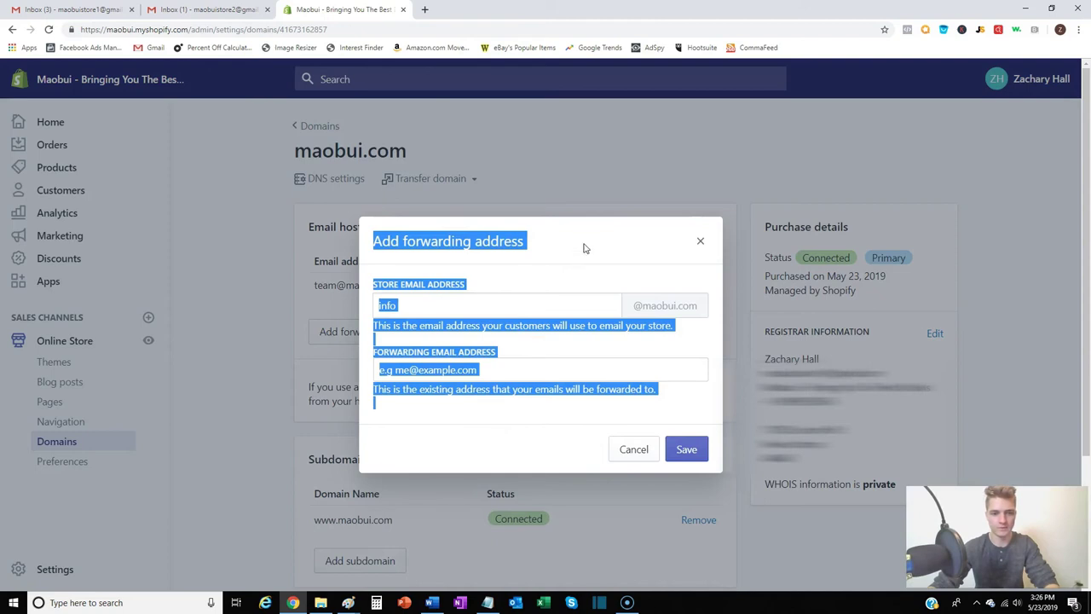
# Add a 'support' store address forwarding to the second Gmail account and save it
pyautogui.click(595, 274)
pyautogui.click(469, 367)
pyautogui.click(468, 303)
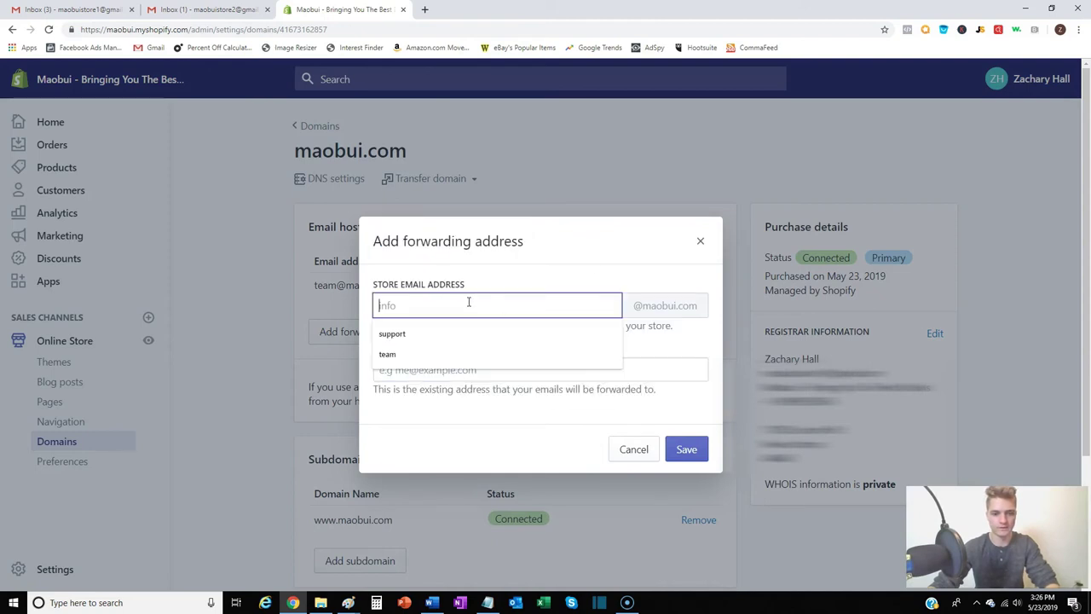
pyautogui.write('support')
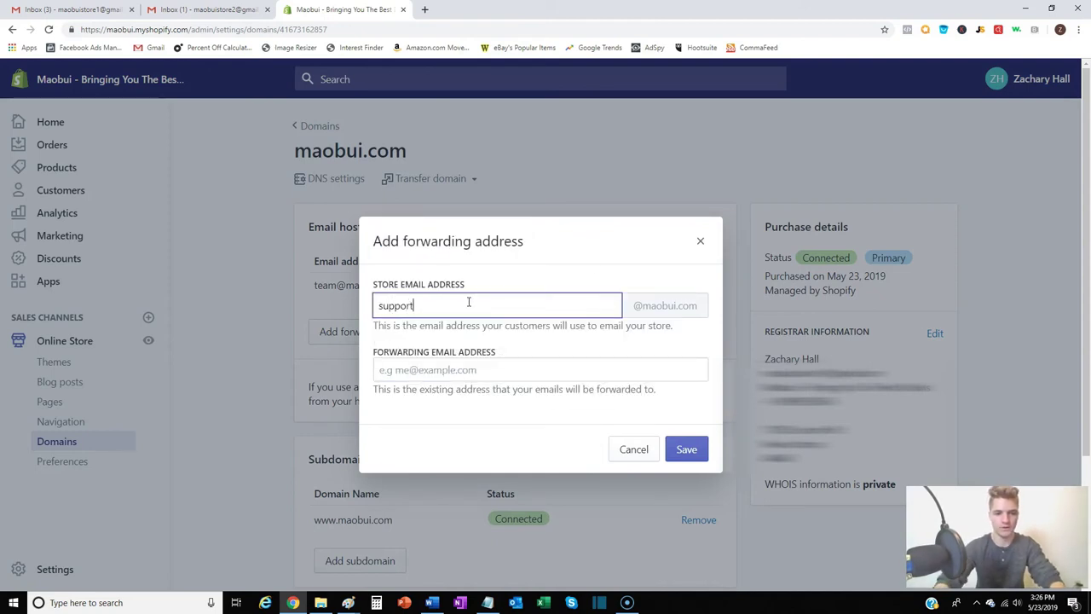
pyautogui.click(452, 369)
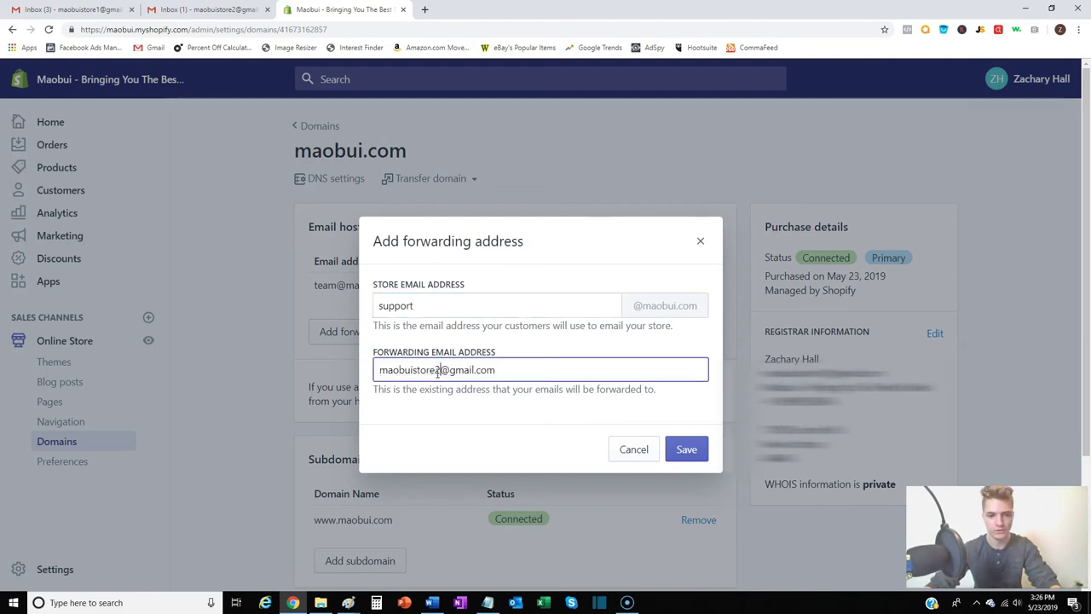
pyautogui.click(689, 450)
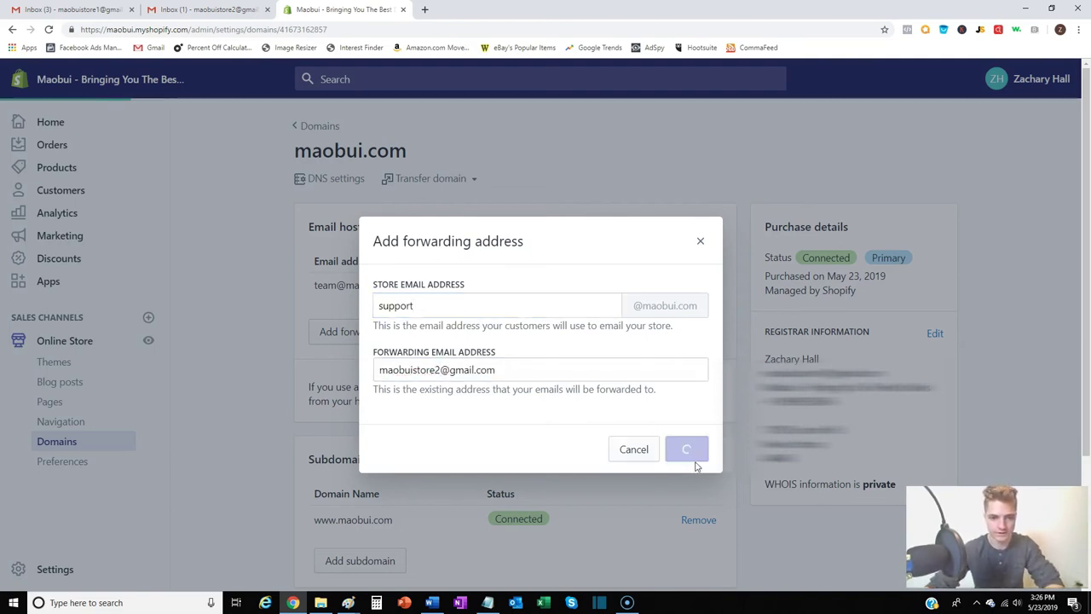